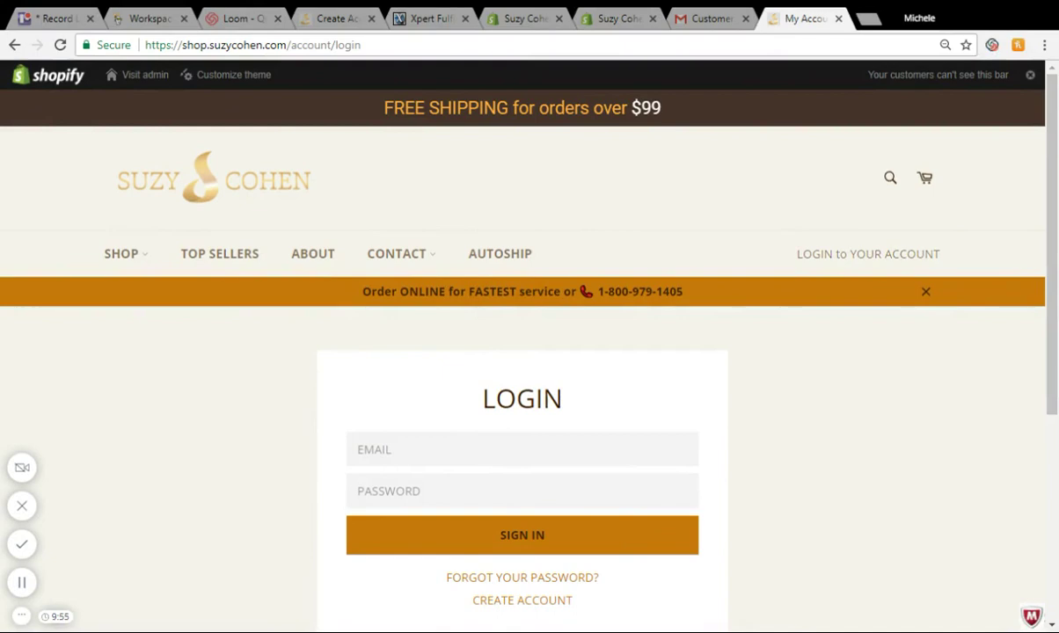
- Sign in to the customer account using the saved login email and the account password
click(842, 255)
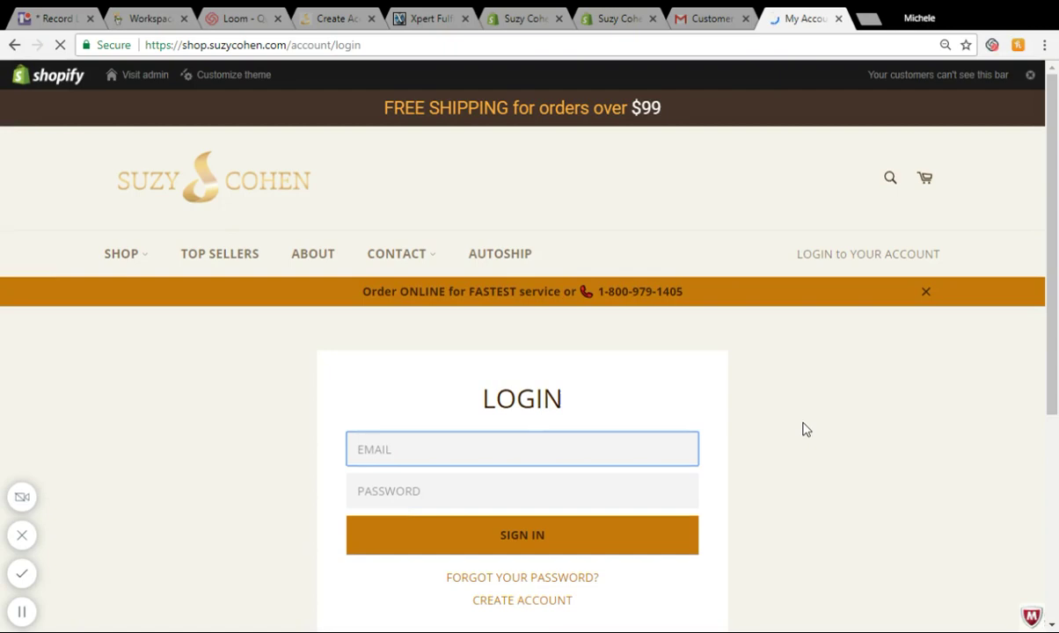
scroll(743, 504, down, 2)
scroll(743, 504, down, 2)
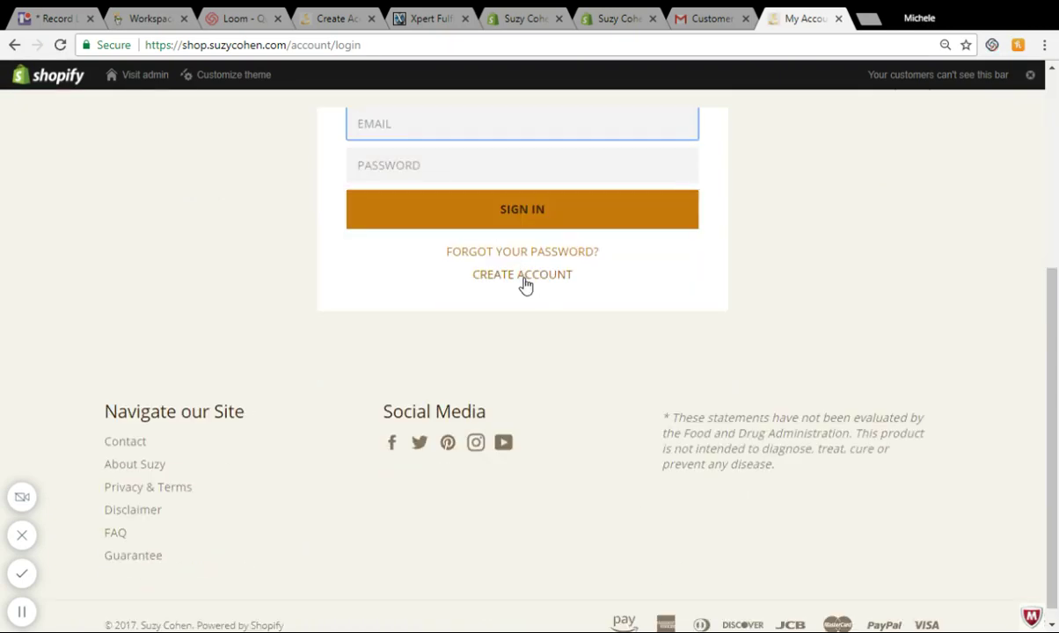
scroll(898, 296, up, 1)
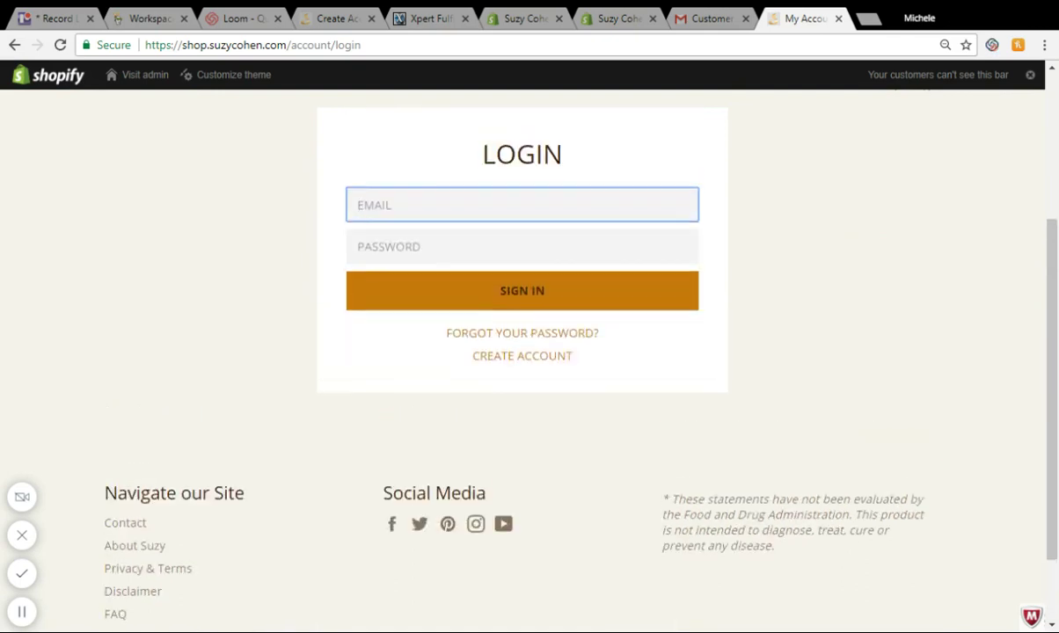
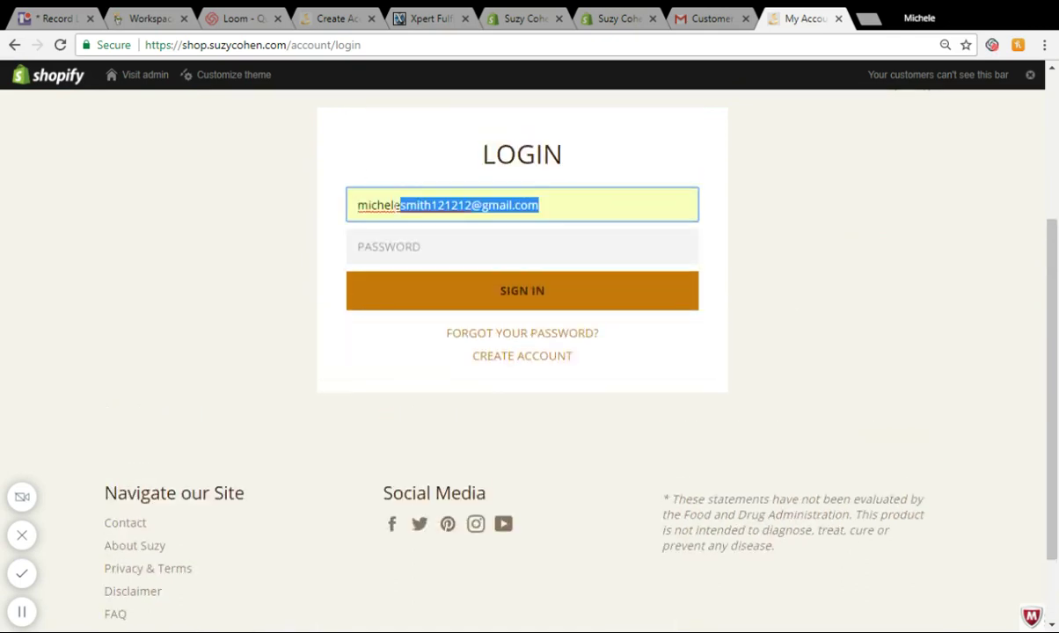
key(Tab)
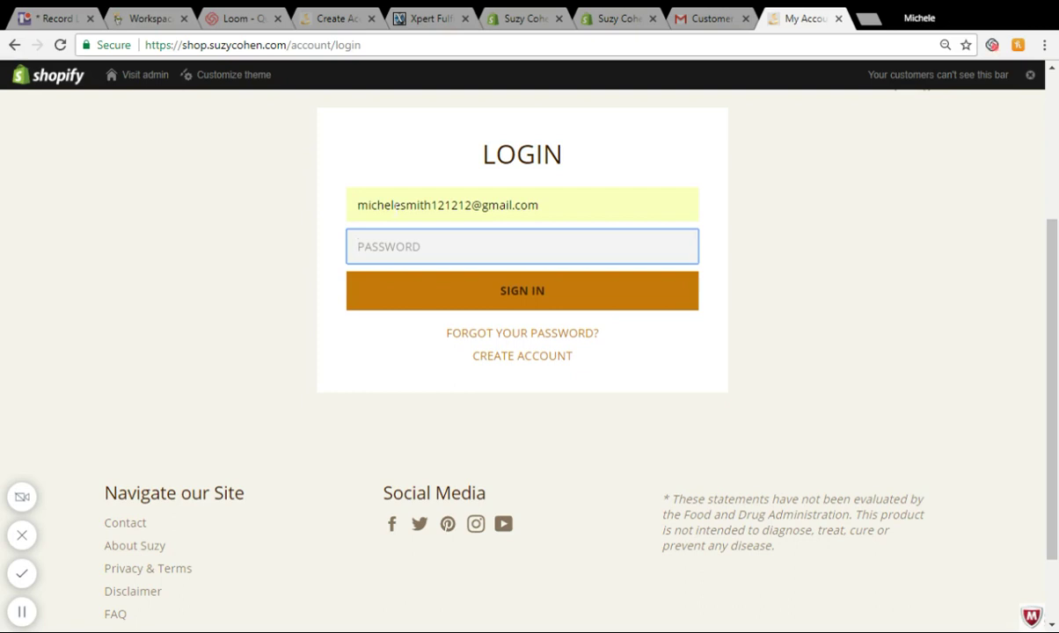
text(•••••)
click(507, 294)
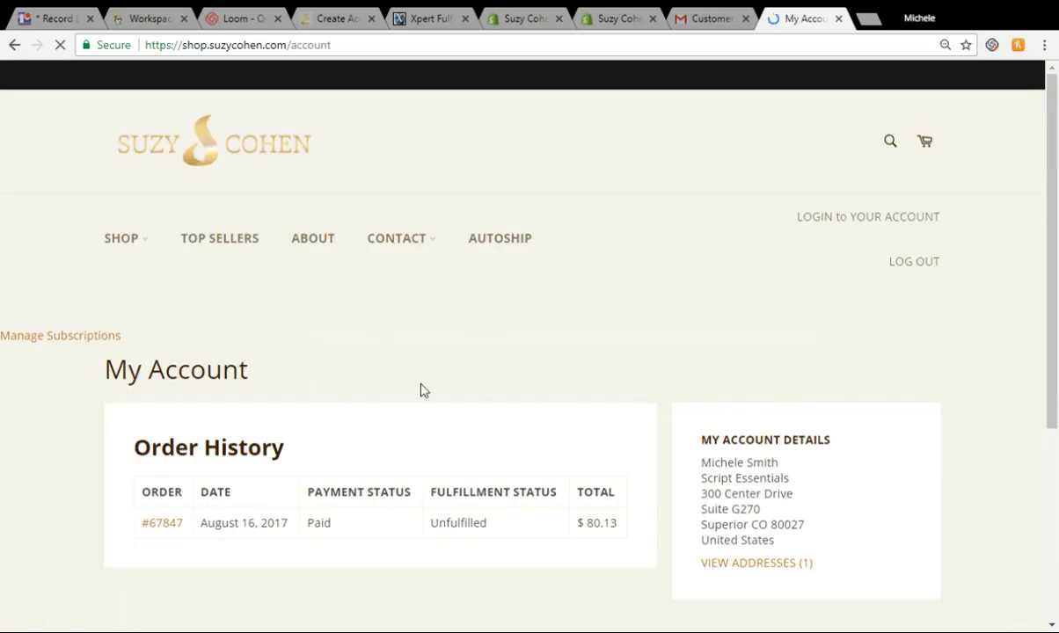
- Scroll through My Account to review the August 16, 2017 order for $80.13, paid but unfulfilled
scroll(208, 527, down, 2)
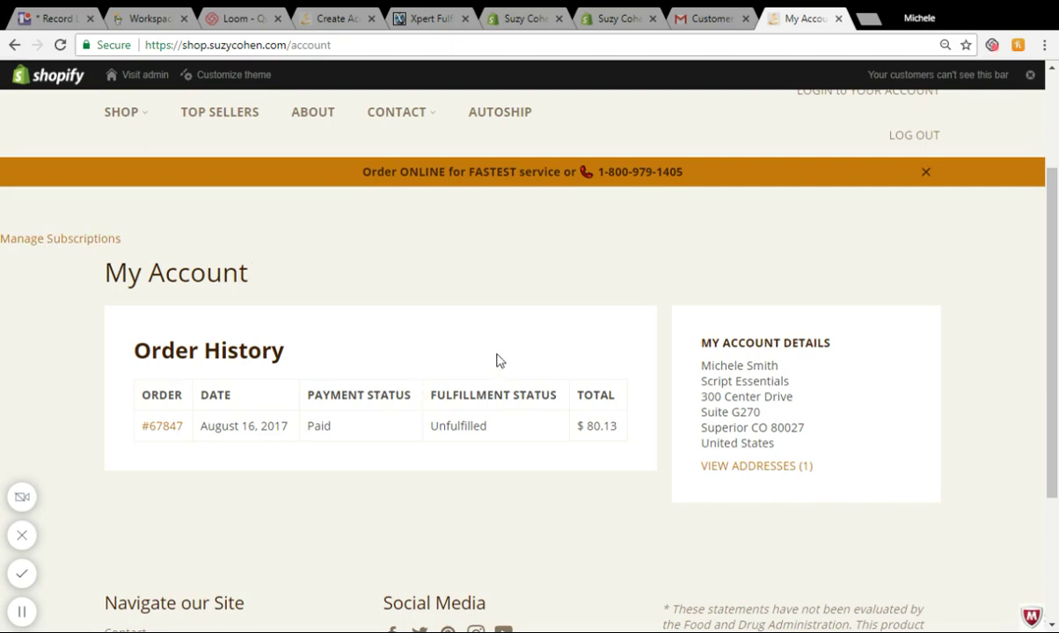
scroll(497, 361, down, 1)
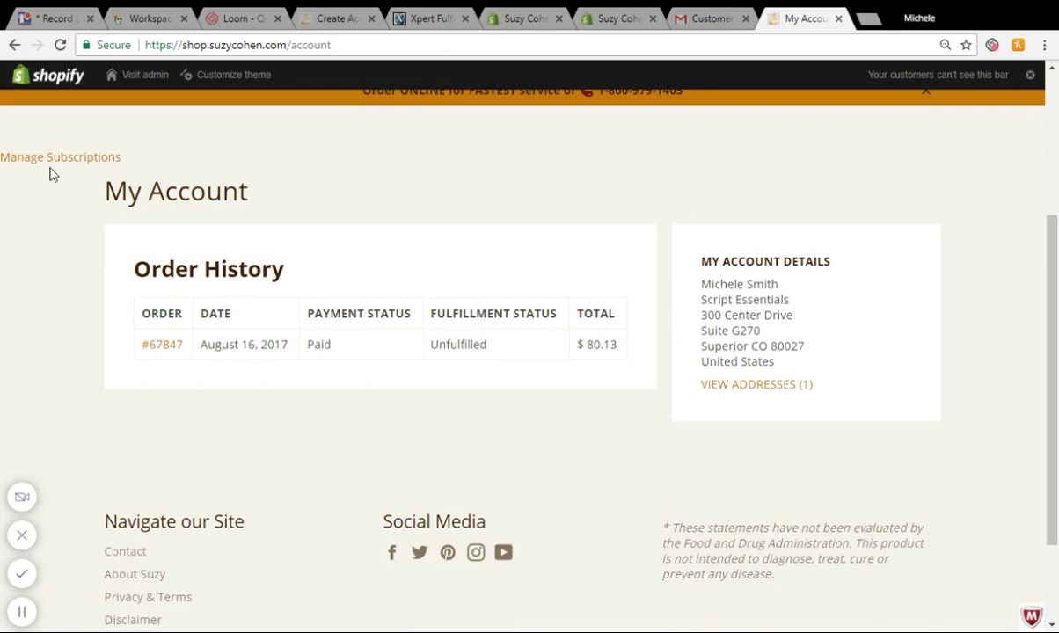
- Open Manage Subscriptions and choose to edit the Catalase 10.00% Off Auto renew subscription
click(99, 165)
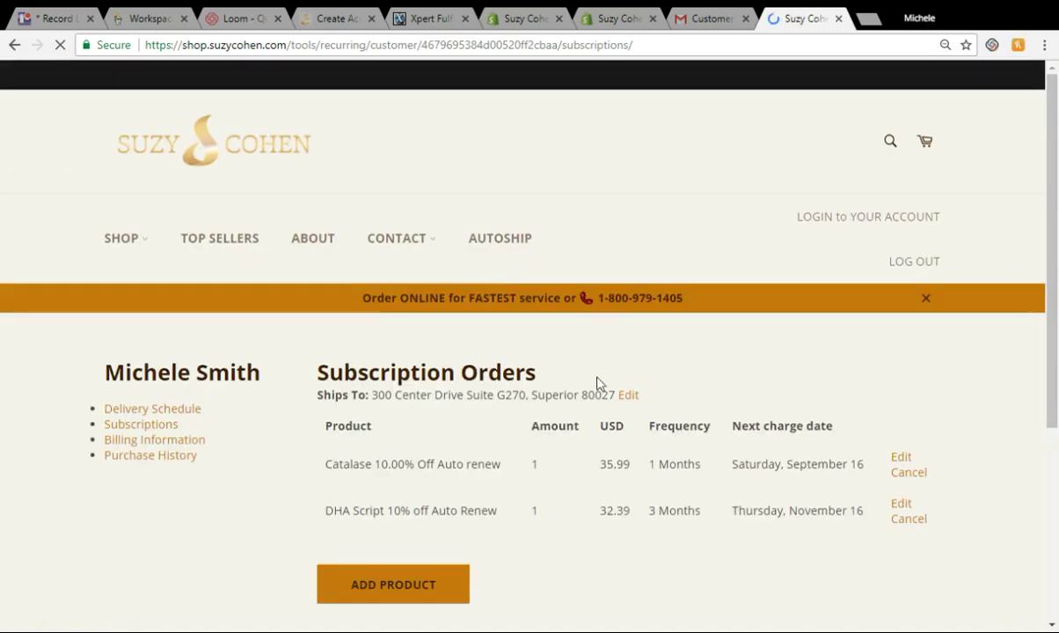
scroll(612, 381, down, 1)
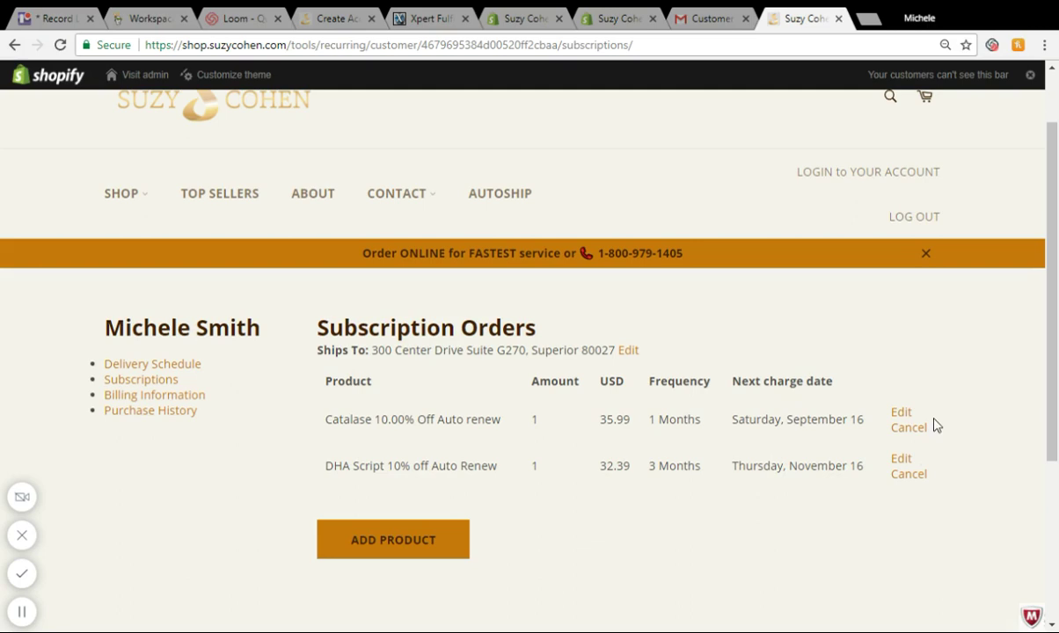
scroll(1008, 416, down, 1)
scroll(1008, 417, down, 1)
click(899, 334)
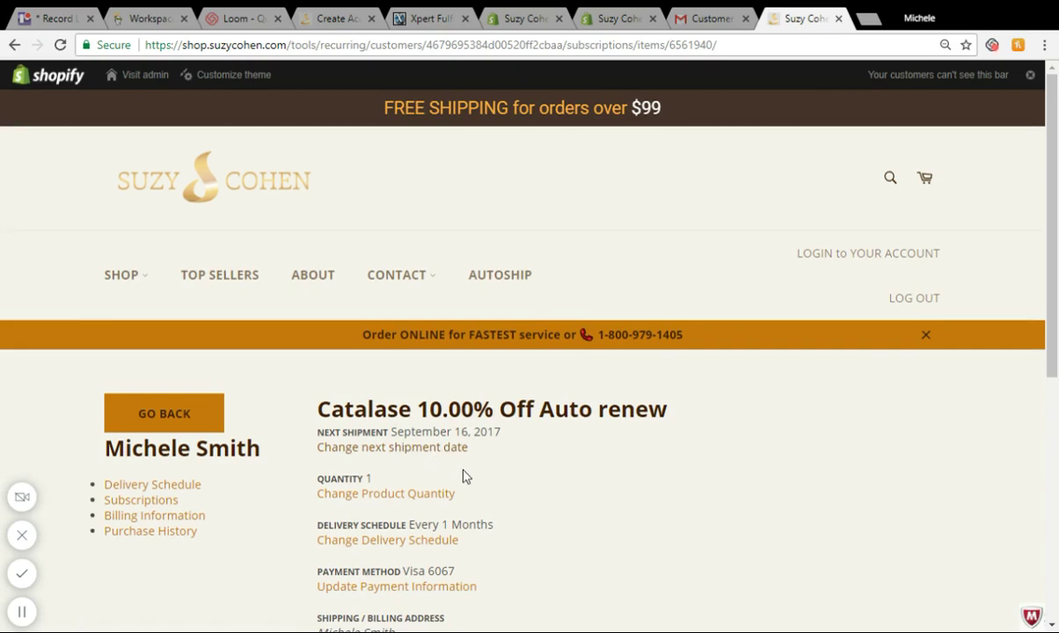
- Reschedule the Catalase next shipment from September 16 to November 16, 2017 and save
click(406, 448)
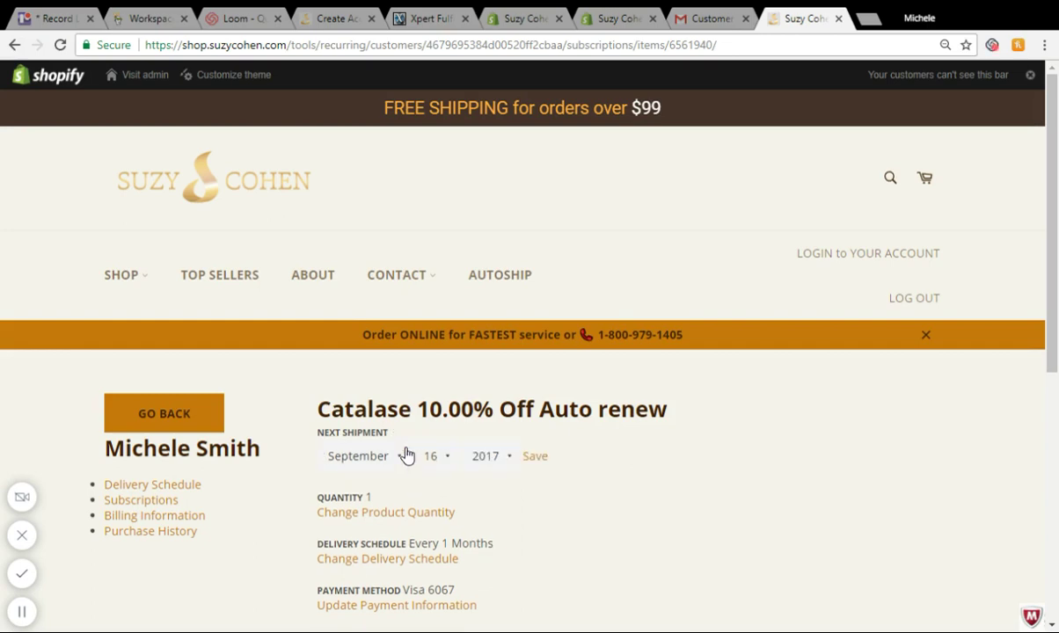
click(403, 458)
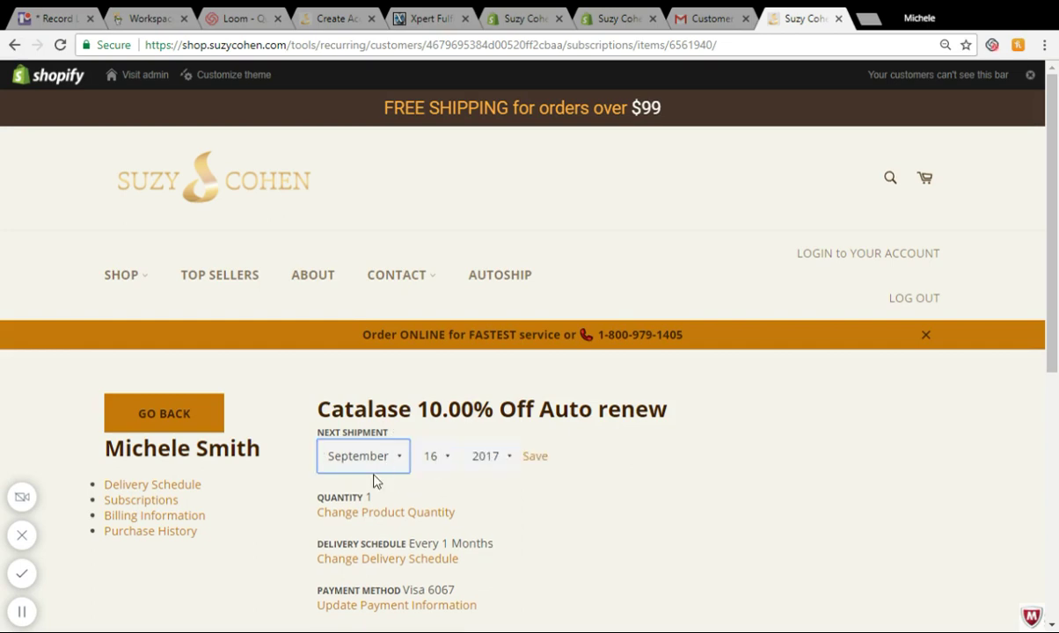
key(Down)
key(Down)
click(535, 456)
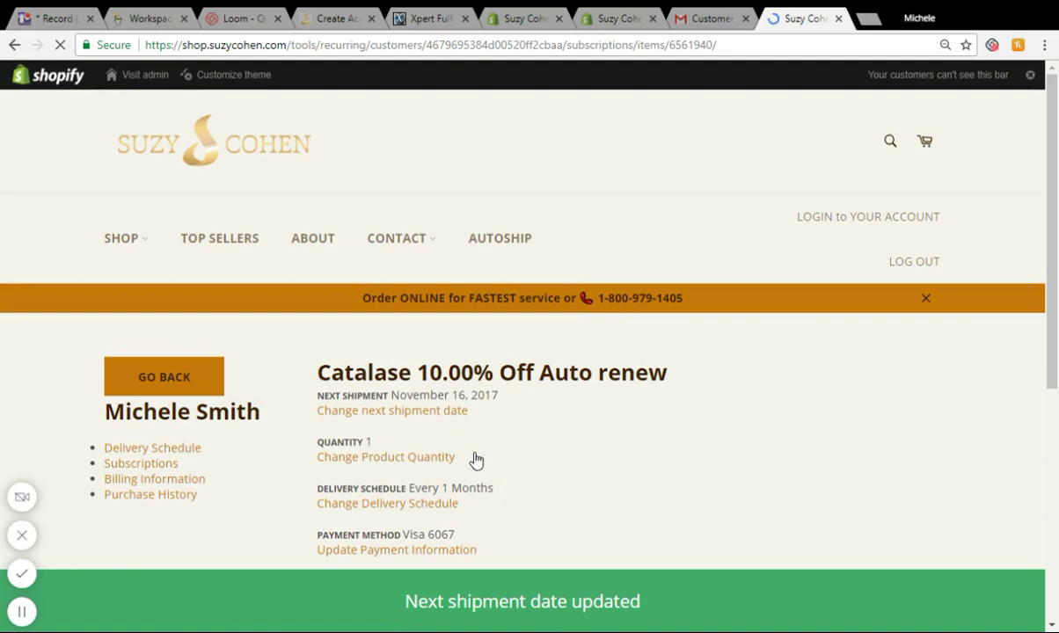
- Set the Catalase quantity to 3, save it, and go back to the subscriptions list
click(388, 459)
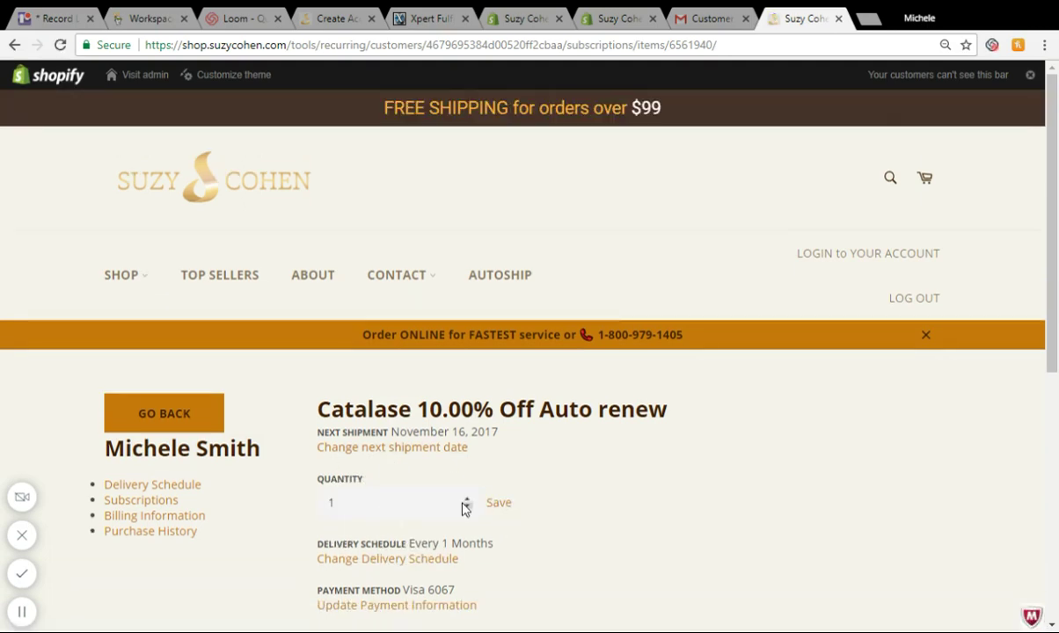
click(467, 498)
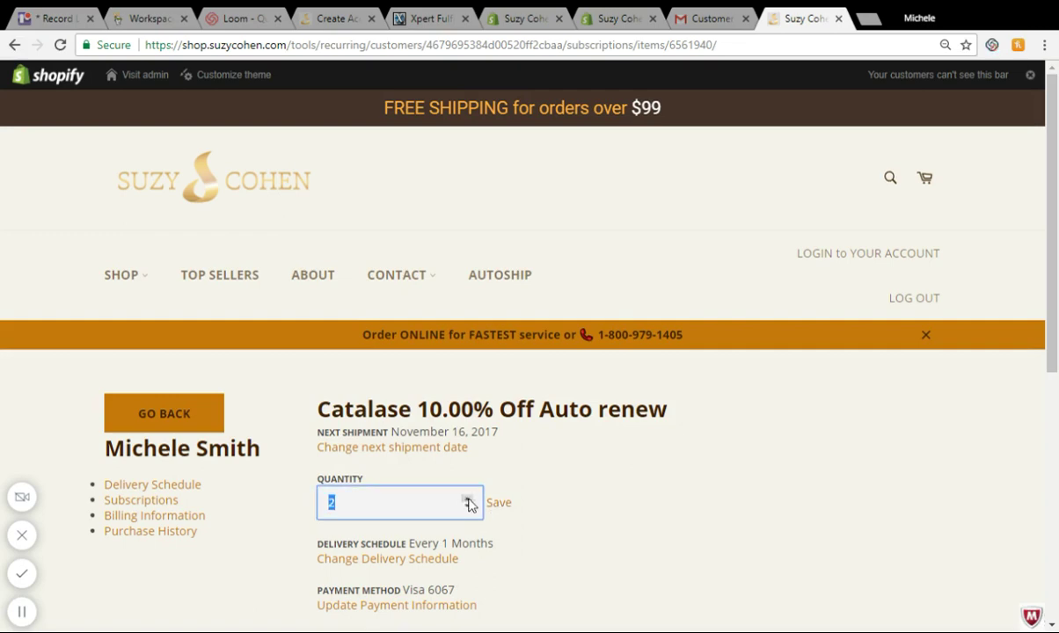
text(3)
click(499, 502)
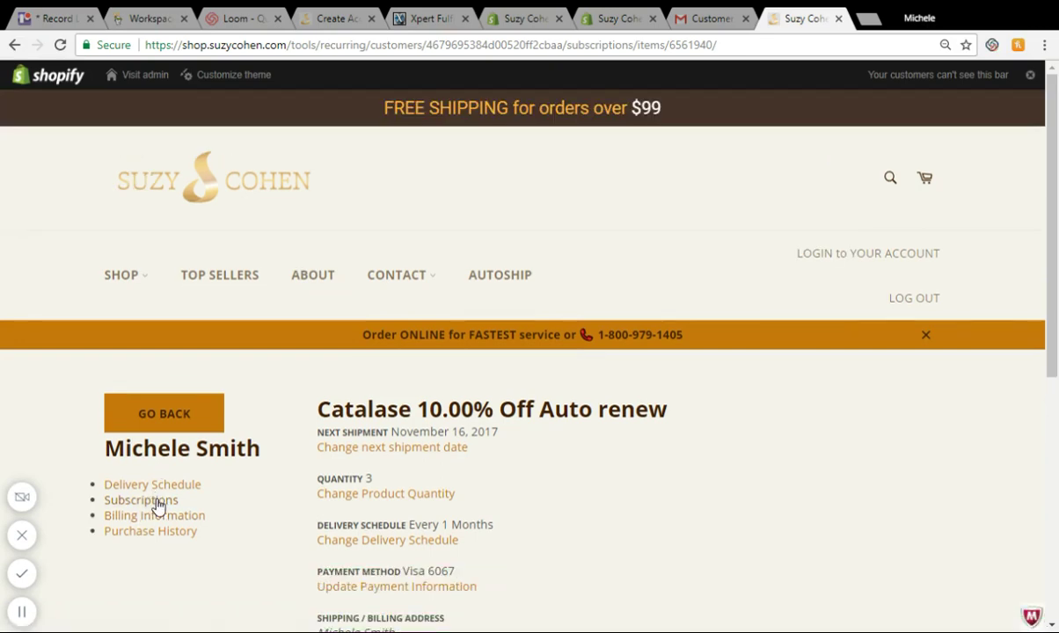
click(155, 501)
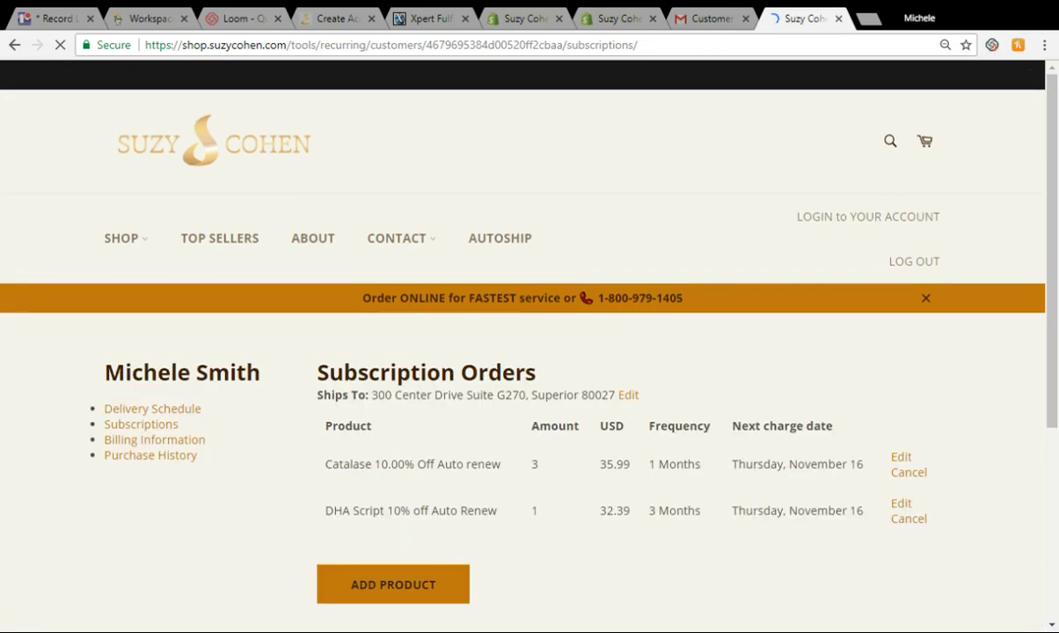
- Review the updated subscriptions, then view the Billing Information page with the card and billing address
scroll(957, 512, down, 1)
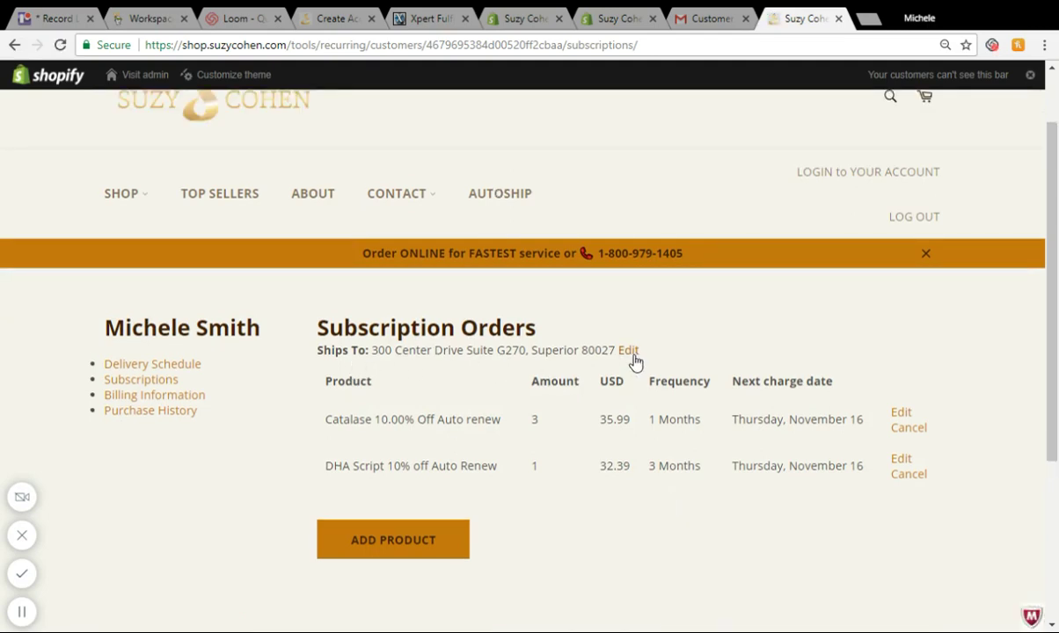
click(174, 397)
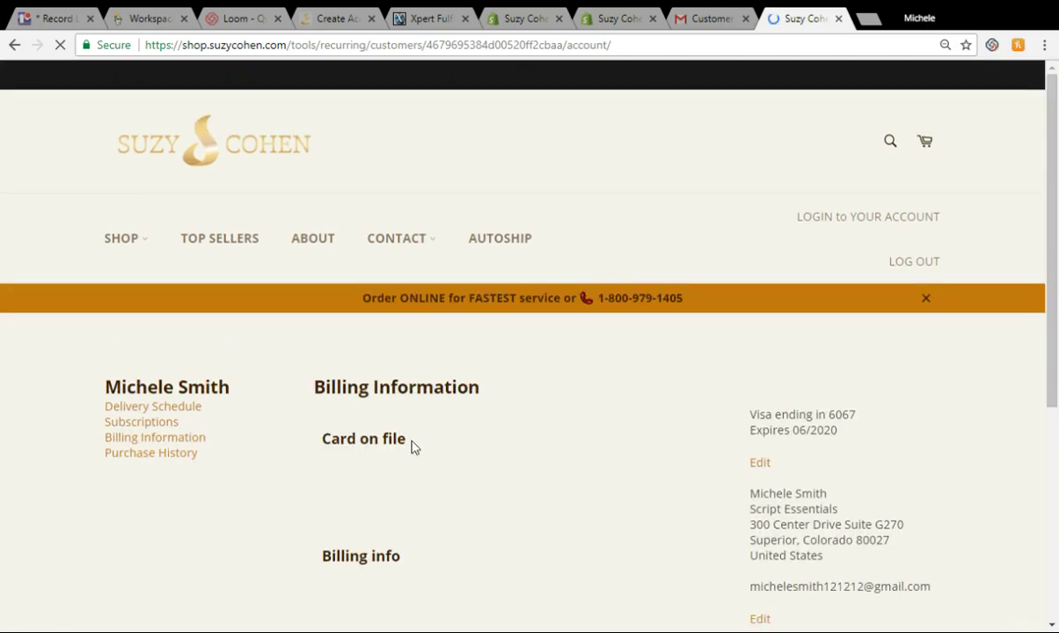
- Scroll through the billing information showing the card on file and billing address
scroll(482, 480, down, 3)
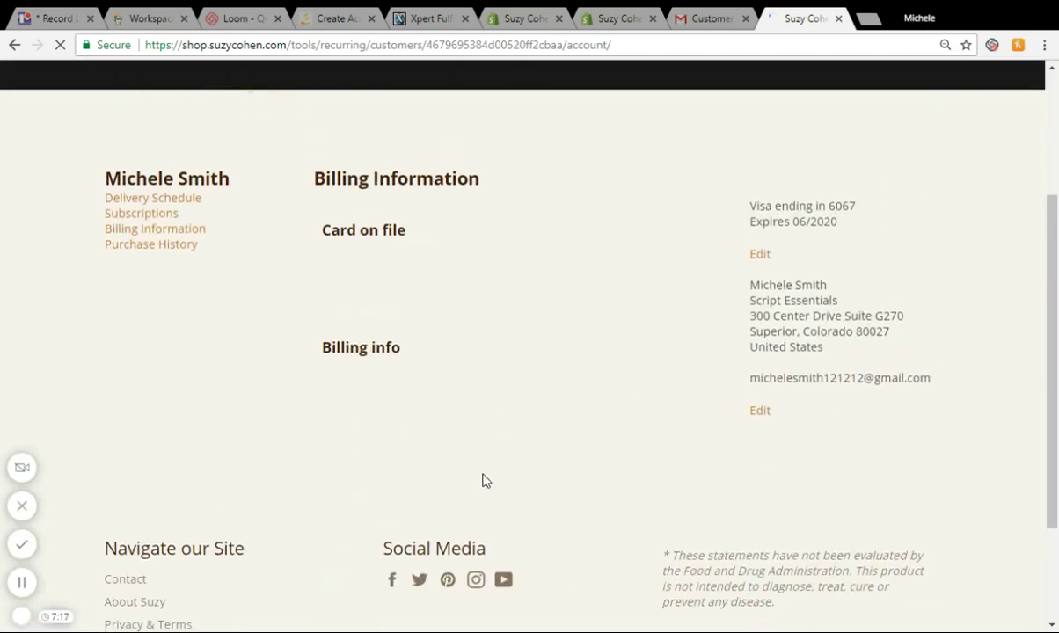
scroll(169, 420, up, 3)
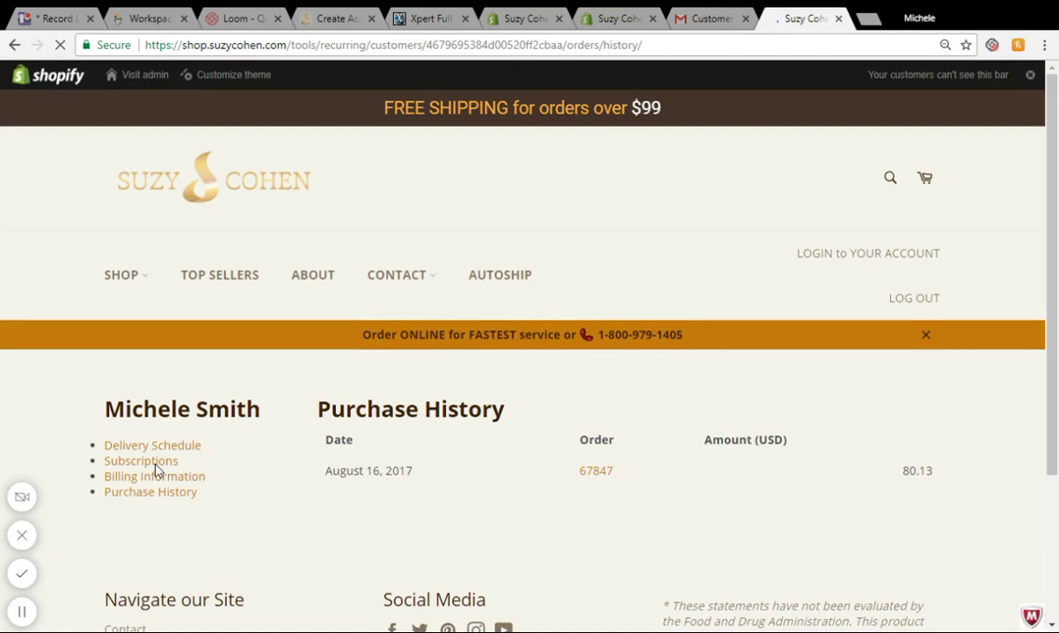
- Return to Subscription Orders showing Catalase at 3 monthly and DHA Script at 1 every 3 months
click(167, 468)
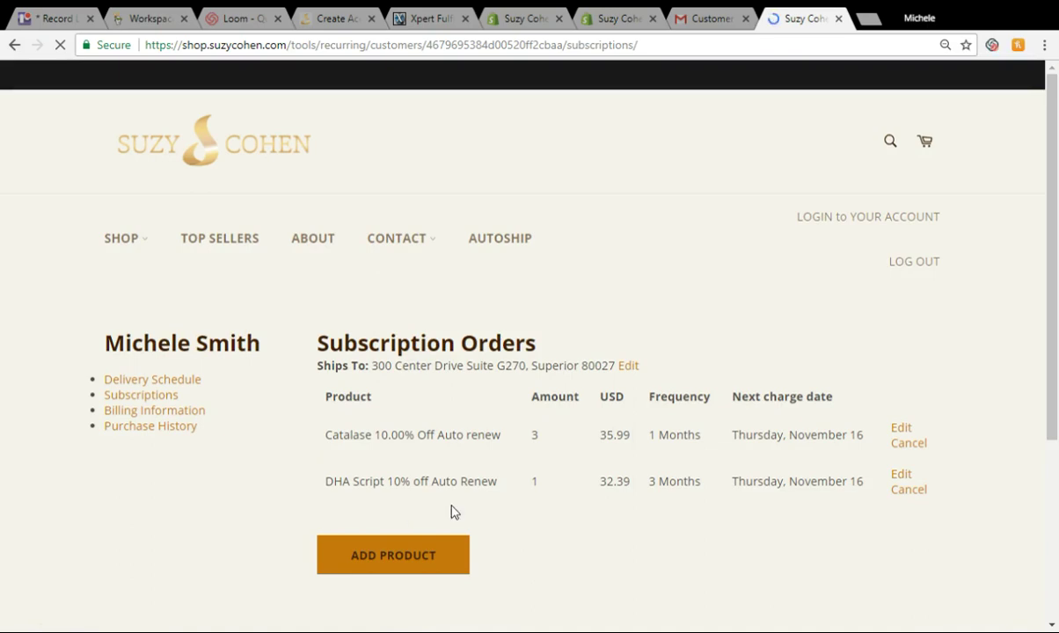
scroll(404, 577, down, 1)
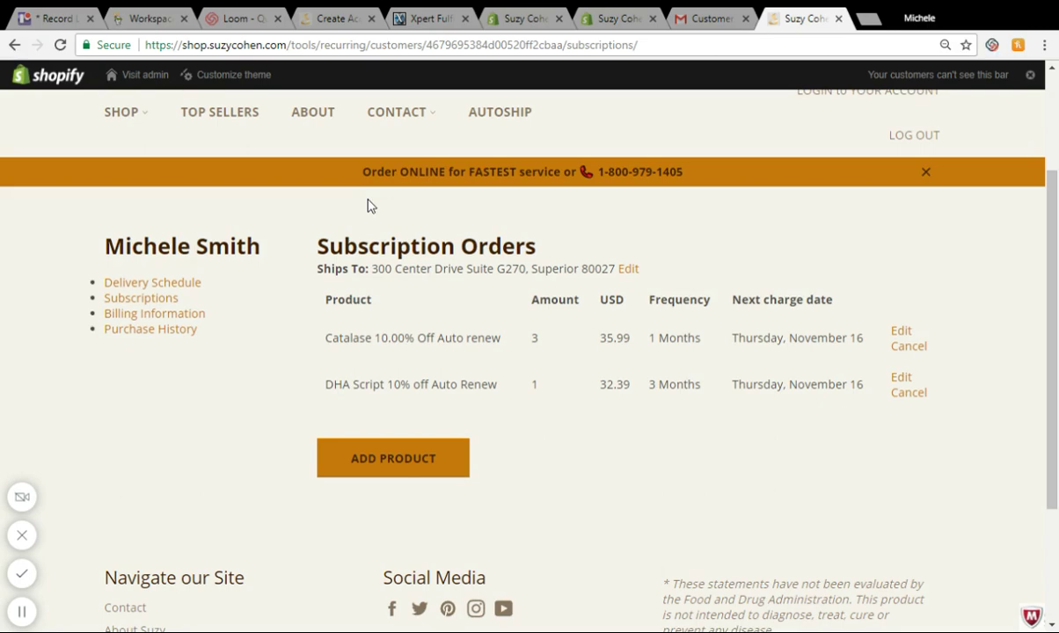
- Bring up the Add Product catalogue listing products 1–12 of 17
click(400, 459)
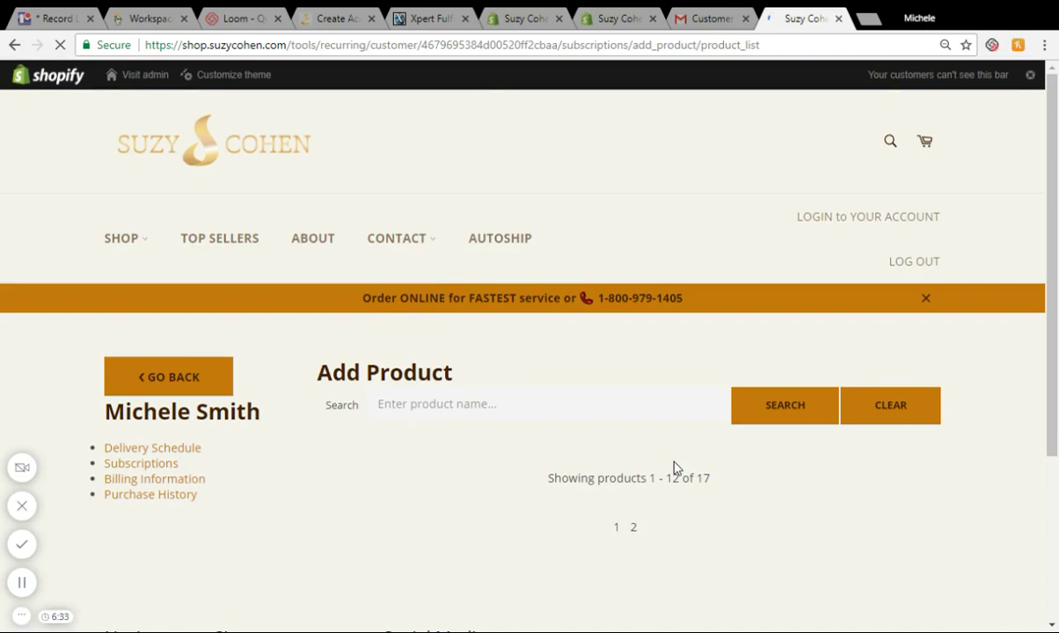
scroll(675, 467, down, 2)
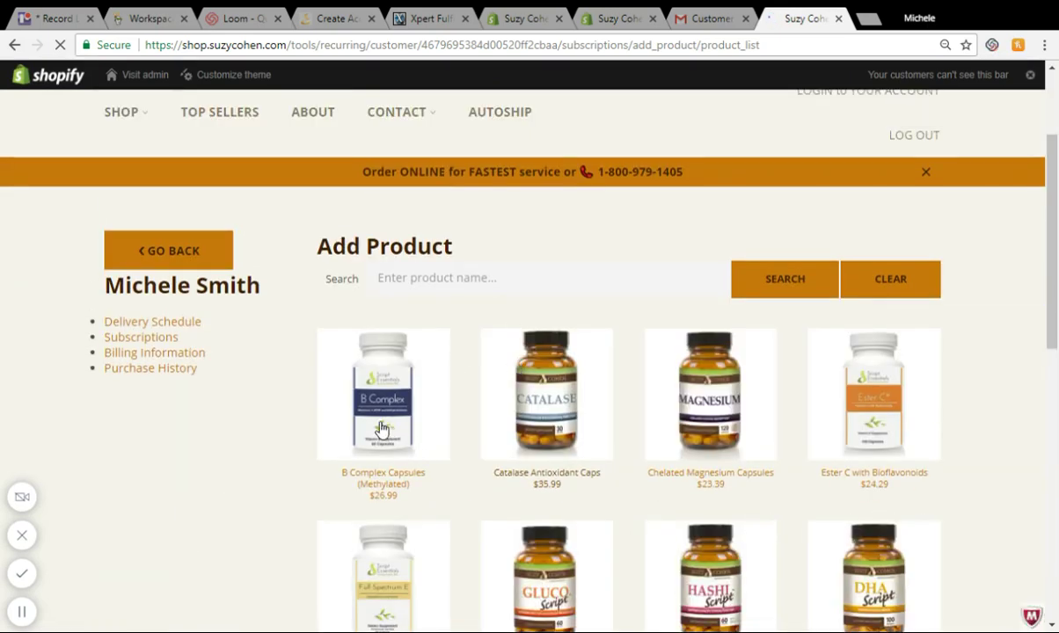
- Add B Complex Capsules (Methylated), $26.99, quantity 1 every month, shipping November 16, 2017
click(353, 364)
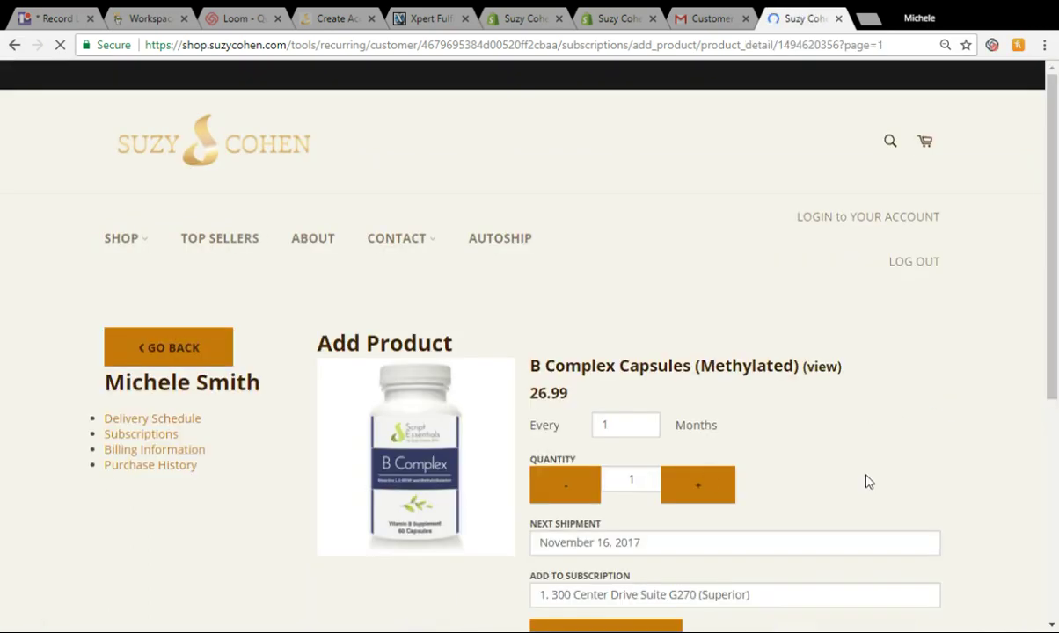
scroll(866, 481, down, 2)
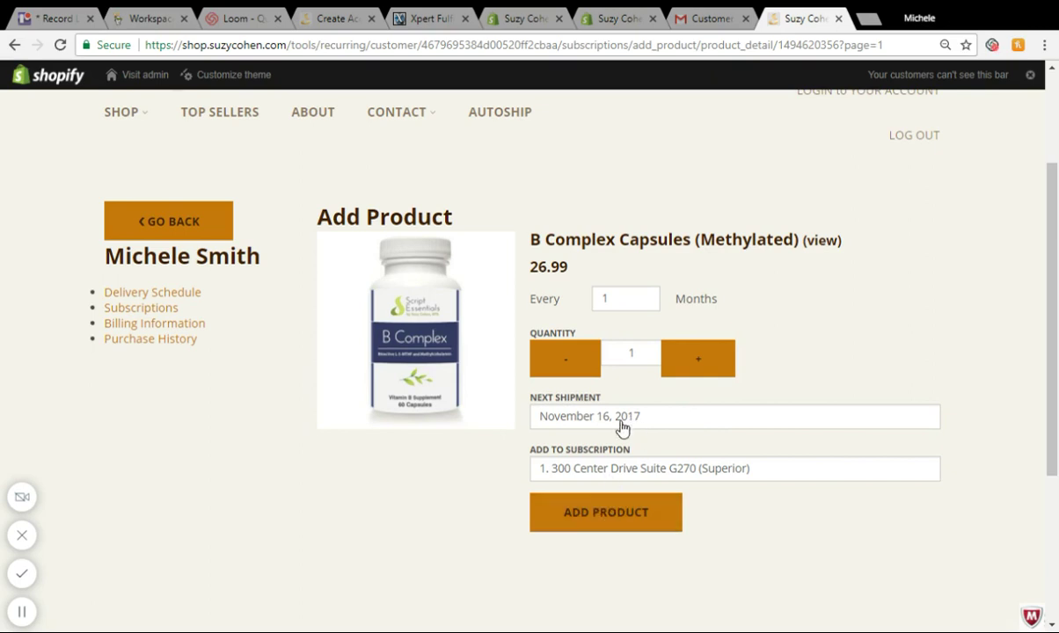
click(627, 523)
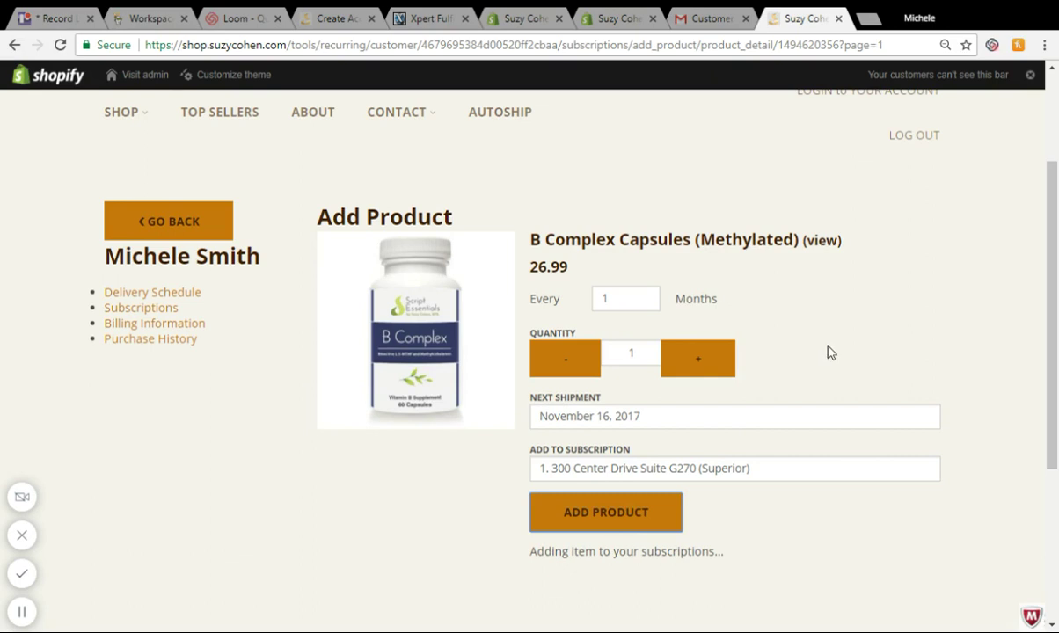